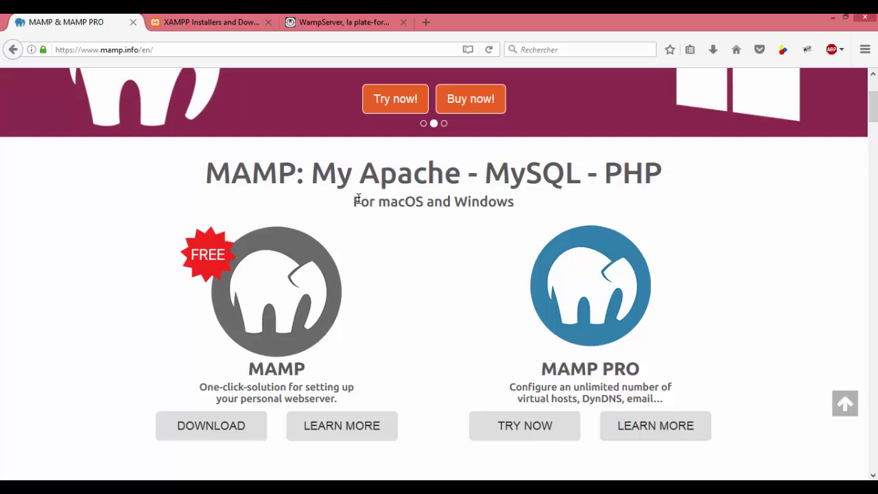
# Examine the MAMP home page for its supported operating systems and available editions
pyautogui.doubleClick(517, 202)
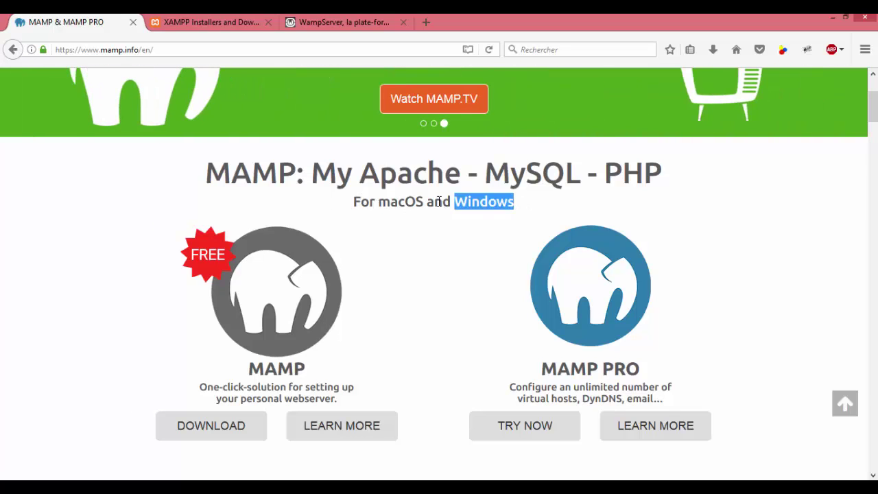
pyautogui.click(395, 201)
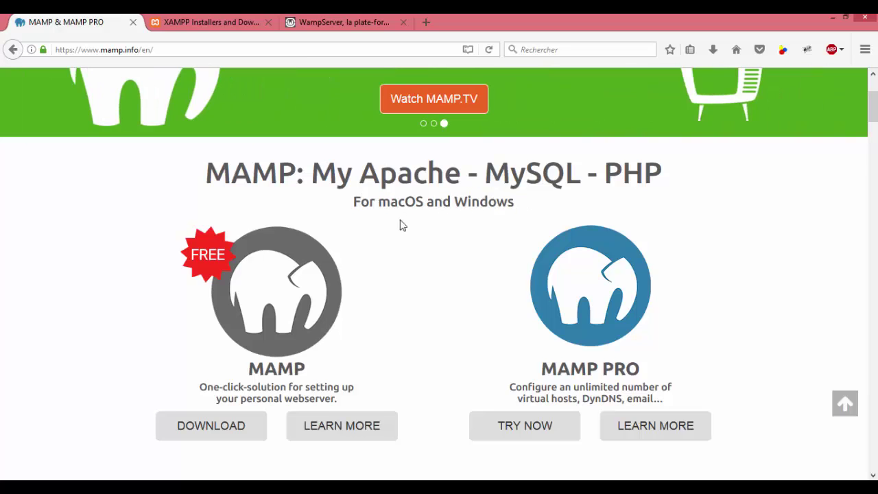
pyautogui.scroll(-2, 399, 306)
pyautogui.scroll(4, 396, 305)
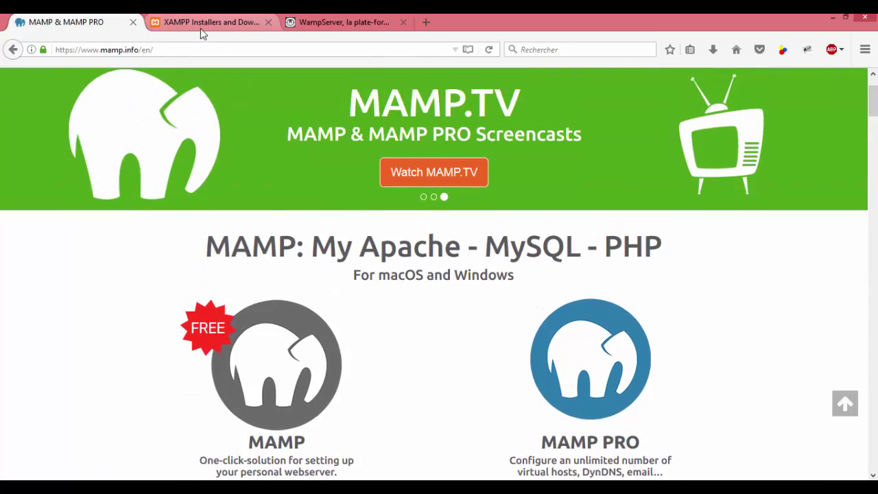
# Review the XAMPP and WampServer home pages to compare their components and supported platforms
pyautogui.click(199, 24)
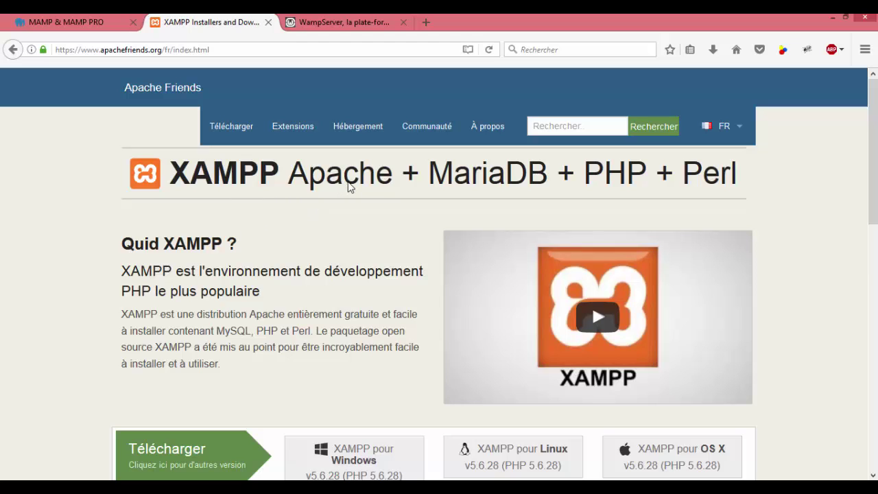
pyautogui.hotkey('alt', 'Left')
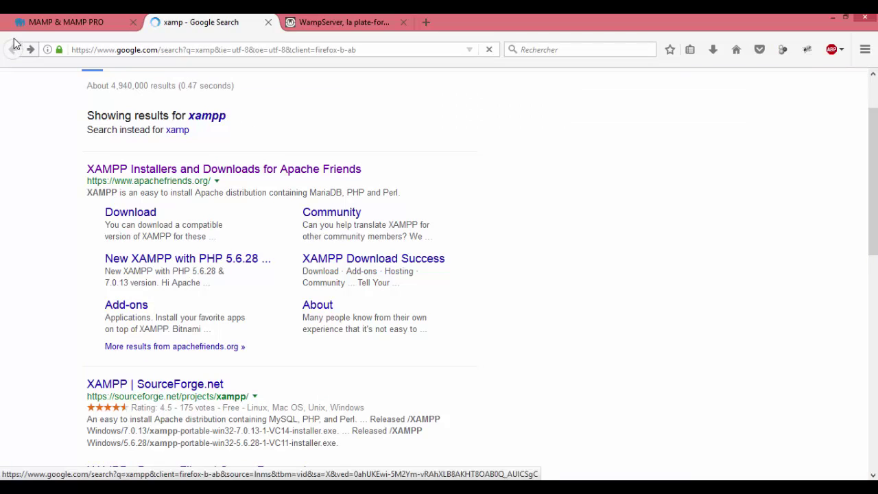
pyautogui.click(347, 169)
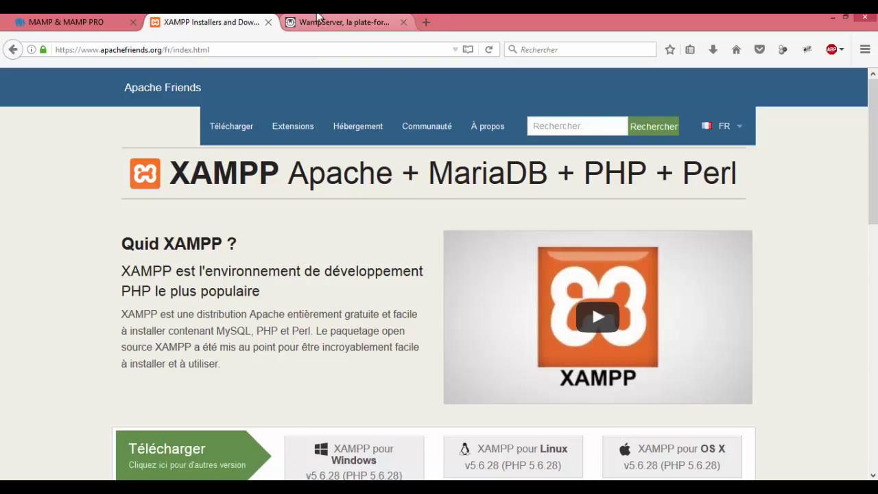
pyautogui.click(348, 21)
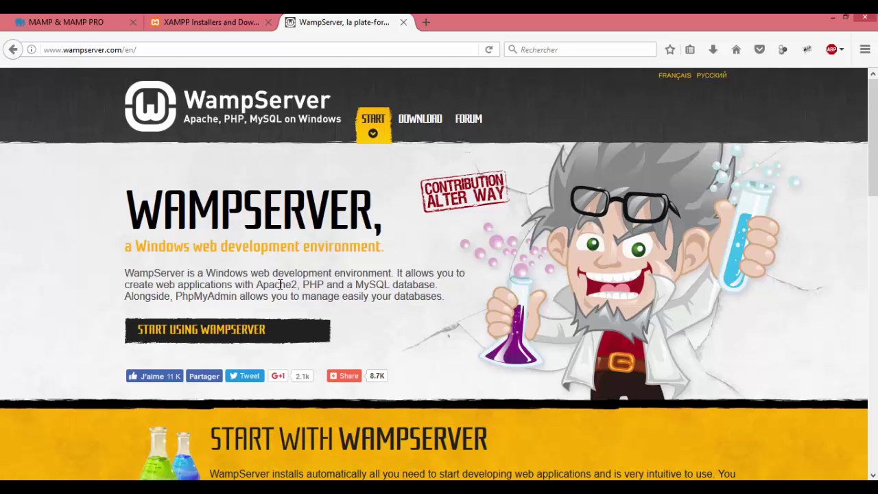
pyautogui.moveTo(264, 284); pyautogui.dragTo(437, 299)
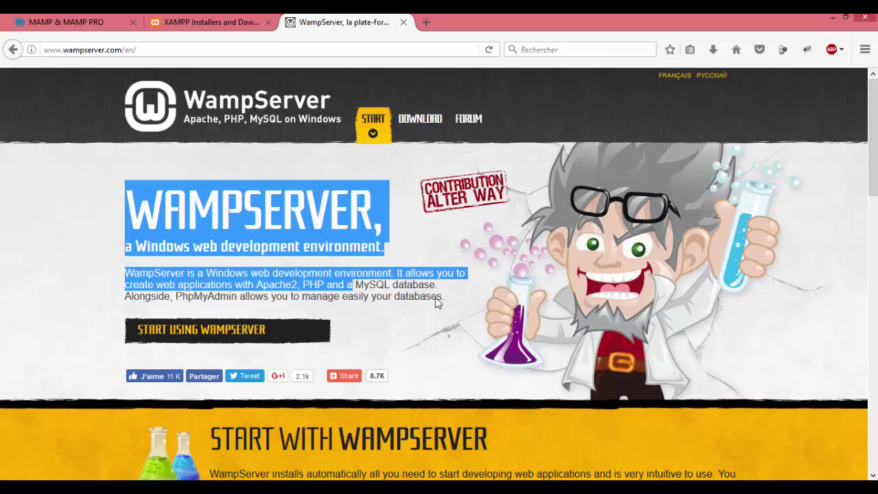
pyautogui.click(438, 302)
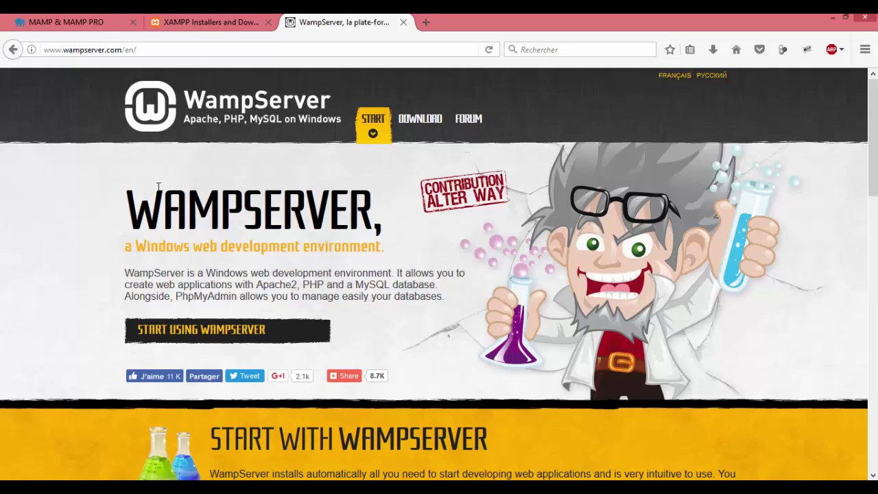
# Revisit the open server package pages and highlight the XAMPP and WampServer product names
pyautogui.click(81, 25)
pyautogui.click(180, 25)
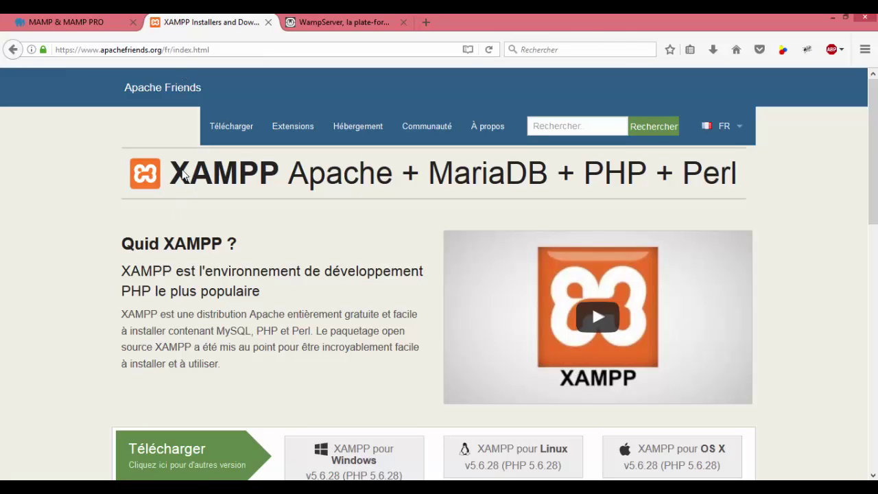
pyautogui.moveTo(182, 174); pyautogui.dragTo(278, 177)
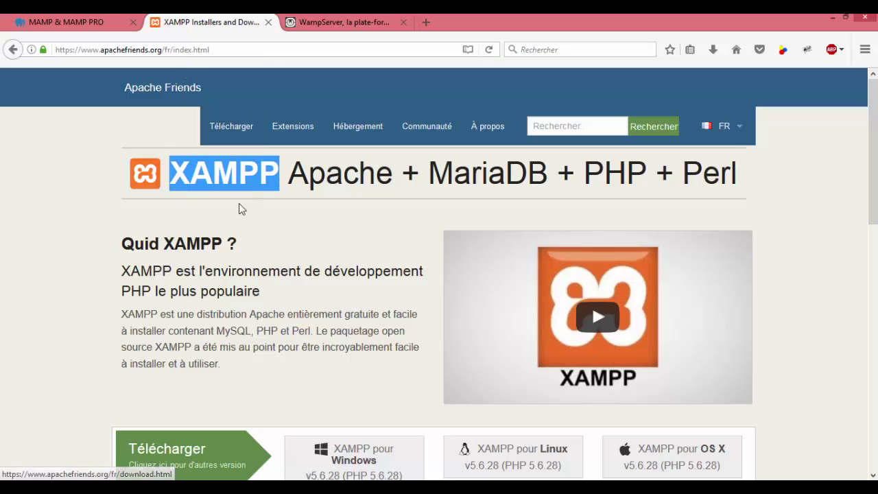
pyautogui.click(312, 25)
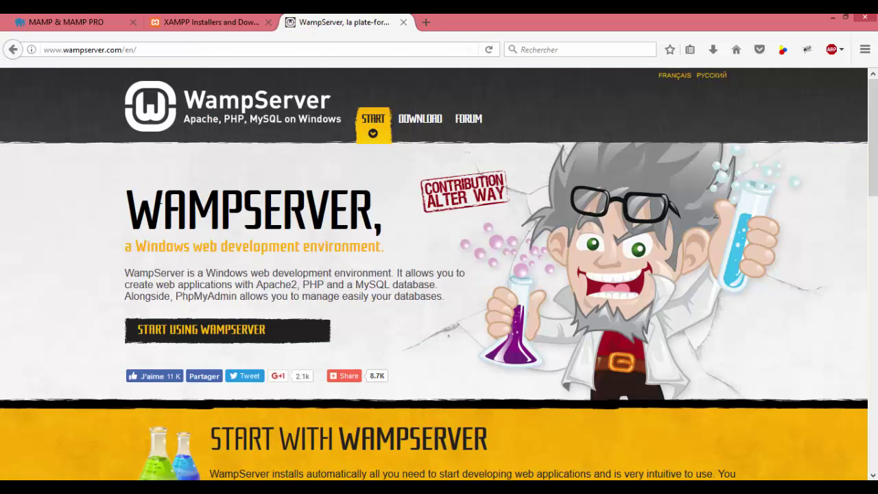
pyautogui.moveTo(125, 184); pyautogui.dragTo(369, 183)
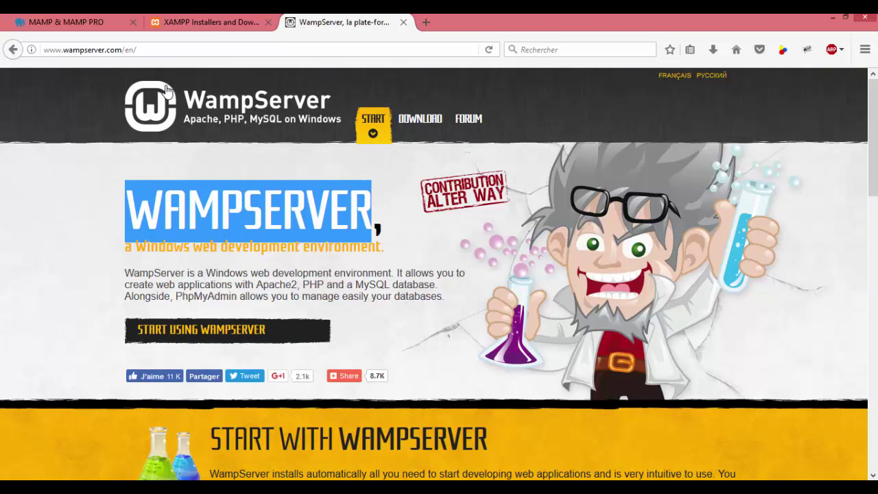
# Open the MAMP downloads page, check the Mac OS X package, and display the Windows package
pyautogui.click(82, 21)
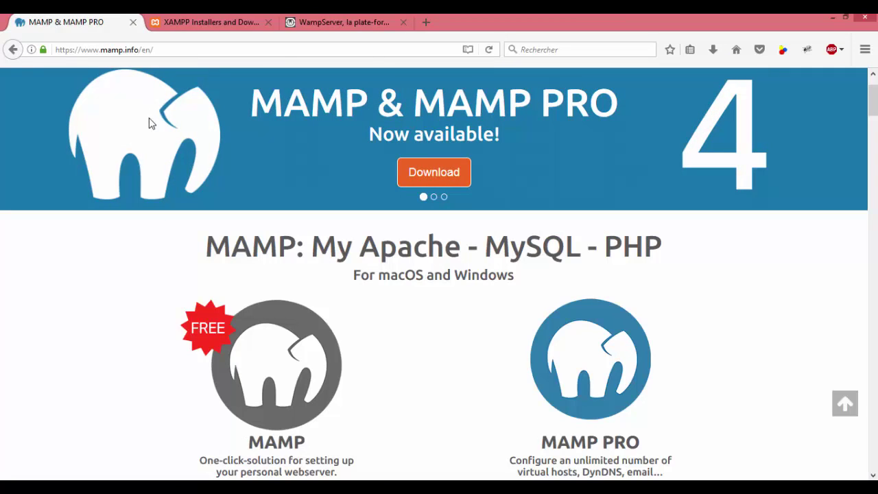
pyautogui.scroll(2, 412, 206)
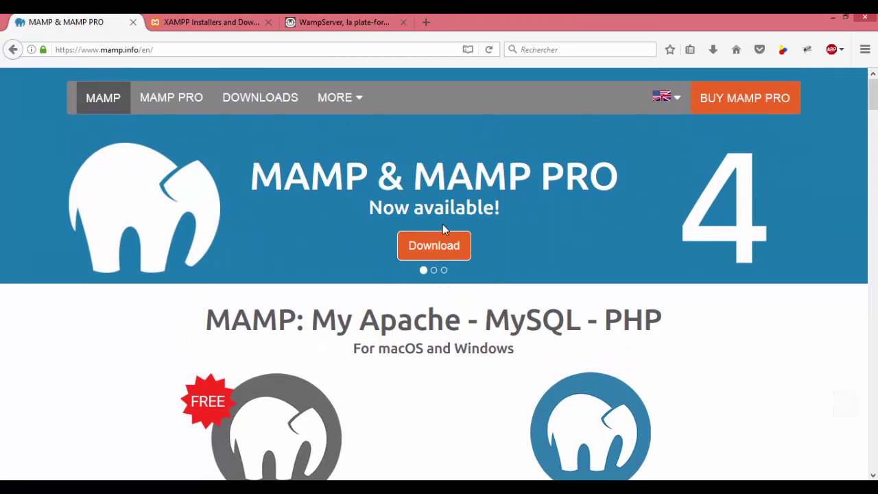
pyautogui.click(258, 104)
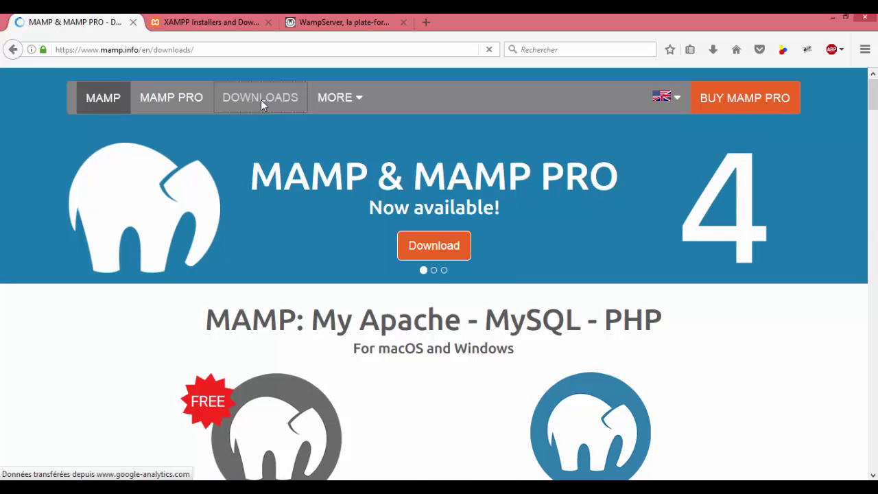
pyautogui.scroll(-4, 404, 243)
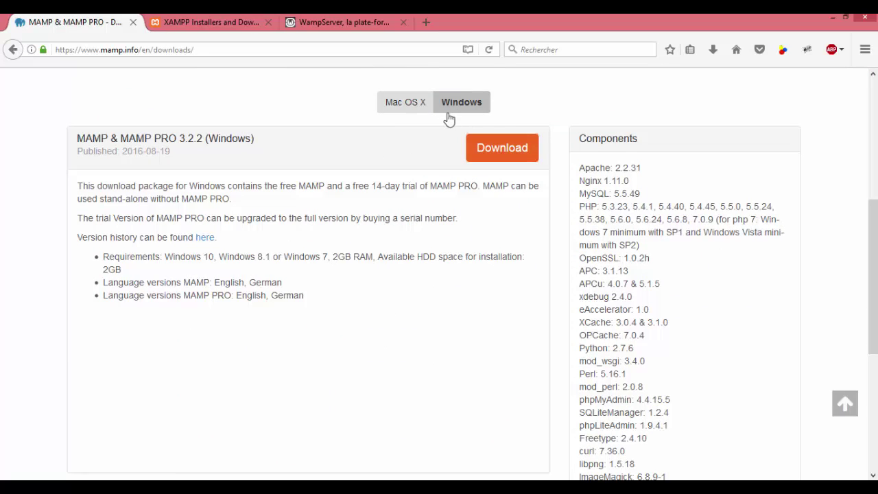
pyautogui.click(408, 103)
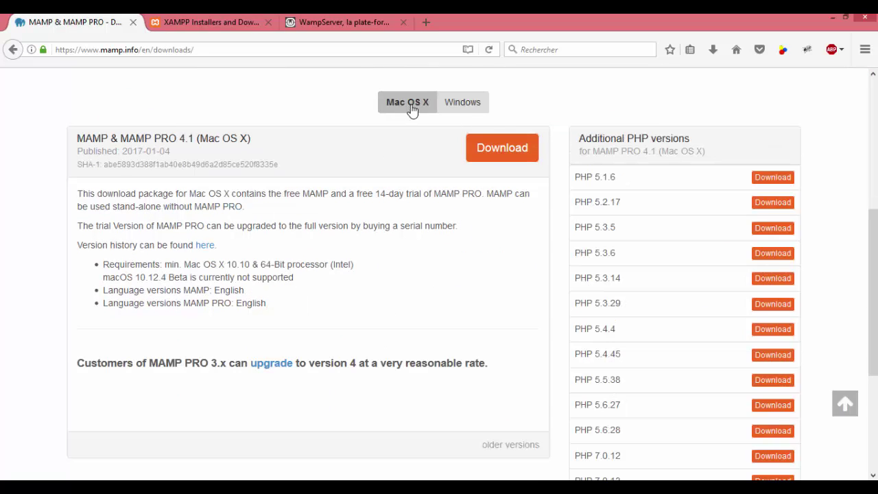
pyautogui.click(473, 103)
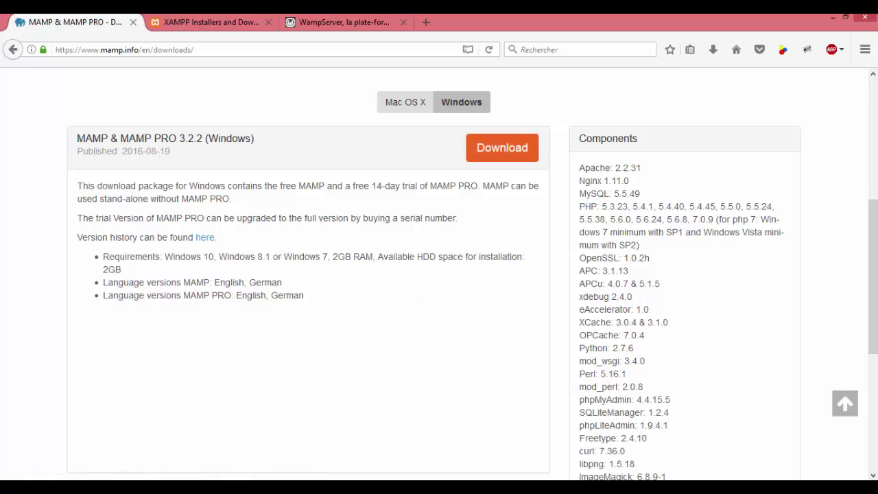
# Switch to the Mamp folder in File Explorer and launch the MAMP_MAMP_PRO_3.2.2.exe installer
pyautogui.click(144, 488)
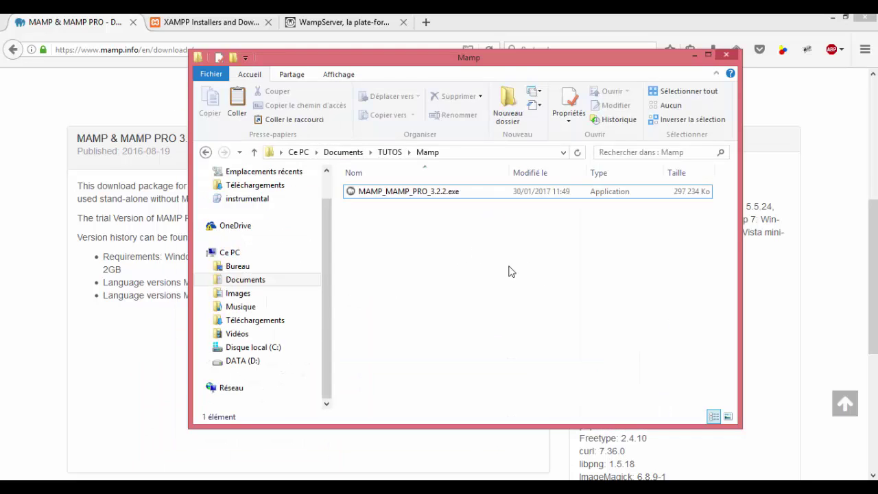
pyautogui.click(404, 197)
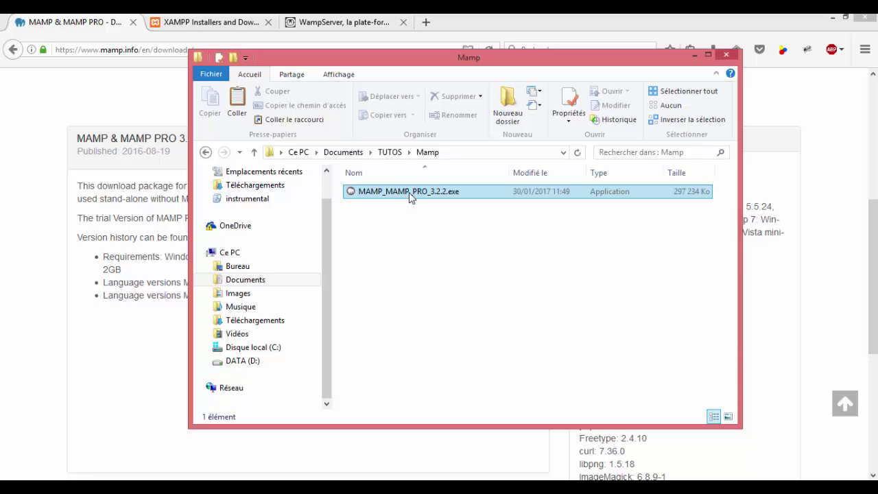
pyautogui.click(408, 192)
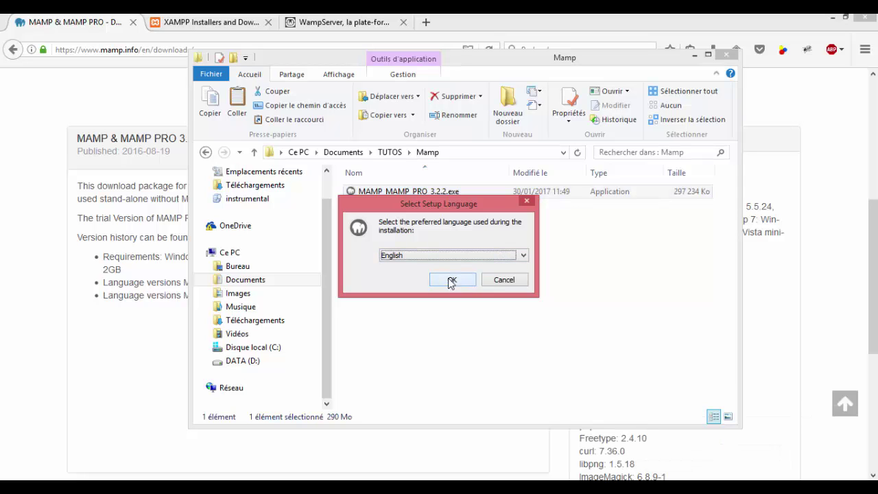
# Check the available setup languages and confirm English for the installation
pyautogui.click(434, 256)
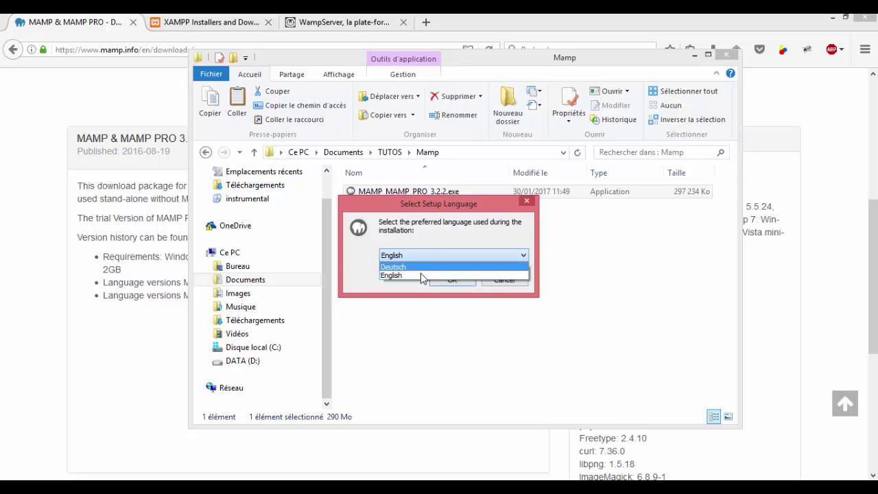
pyautogui.click(400, 257)
pyautogui.click(401, 257)
pyautogui.click(401, 268)
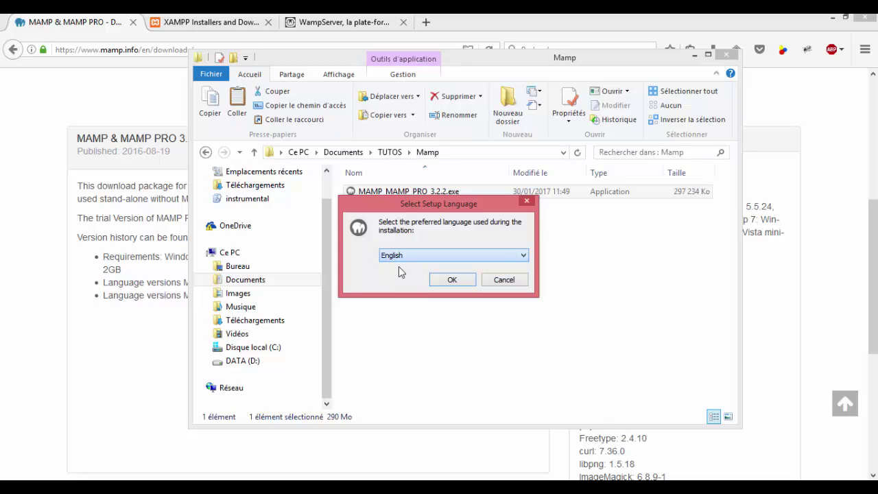
pyautogui.click(419, 256)
pyautogui.click(419, 275)
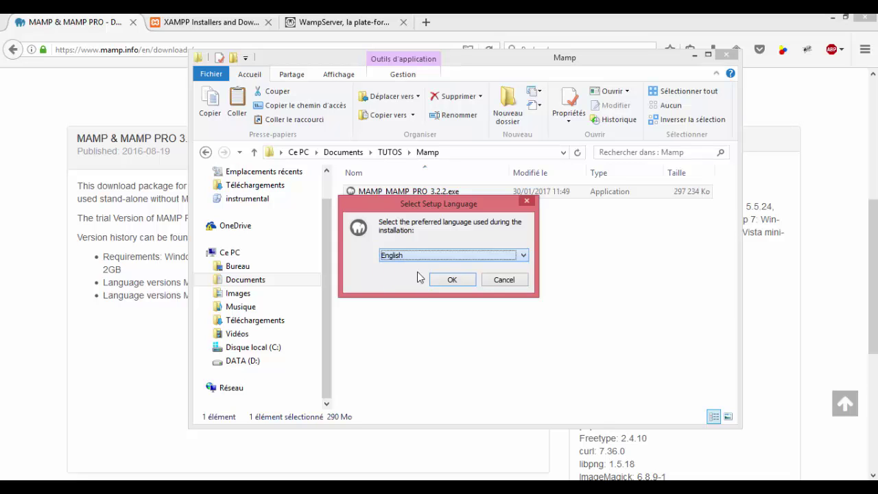
pyautogui.click(452, 280)
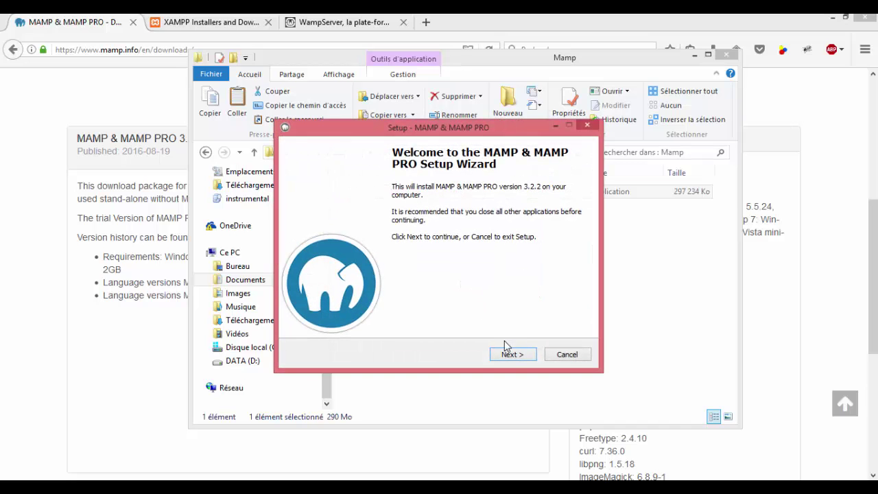
# Begin the setup with MAMP PRO included and accept the license agreement
pyautogui.click(514, 361)
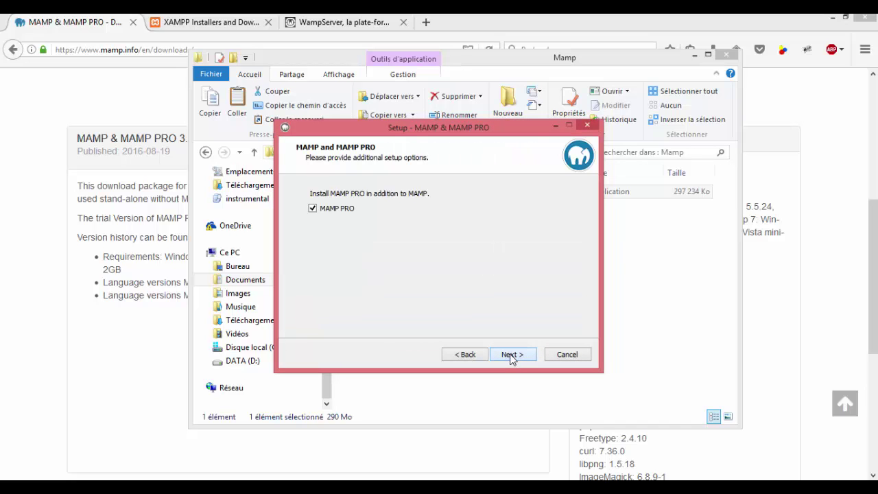
pyautogui.click(510, 354)
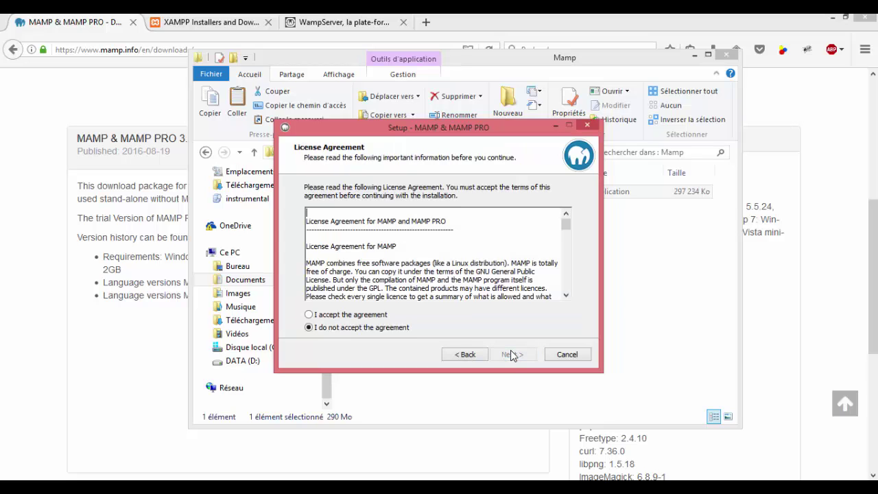
pyautogui.click(362, 315)
pyautogui.click(517, 355)
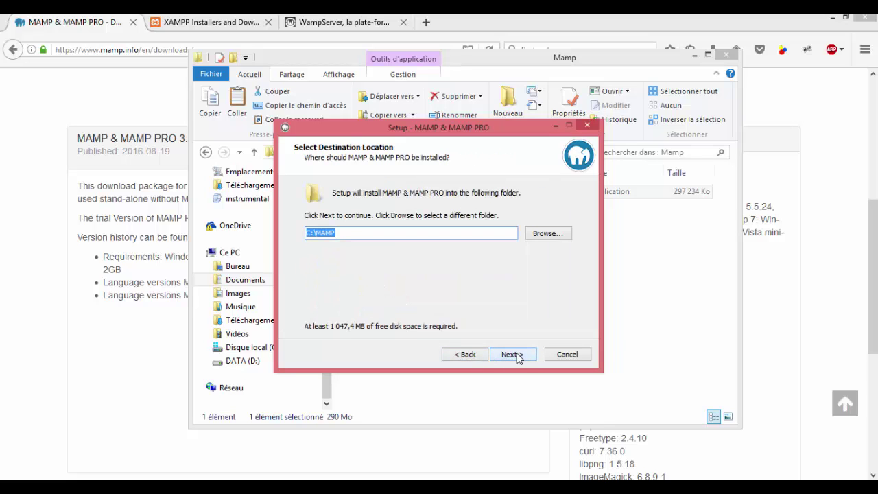
# Keep C:\MAMP as the destination and agree to install into the existing folder
pyautogui.click(367, 236)
pyautogui.moveTo(317, 233); pyautogui.dragTo(300, 234)
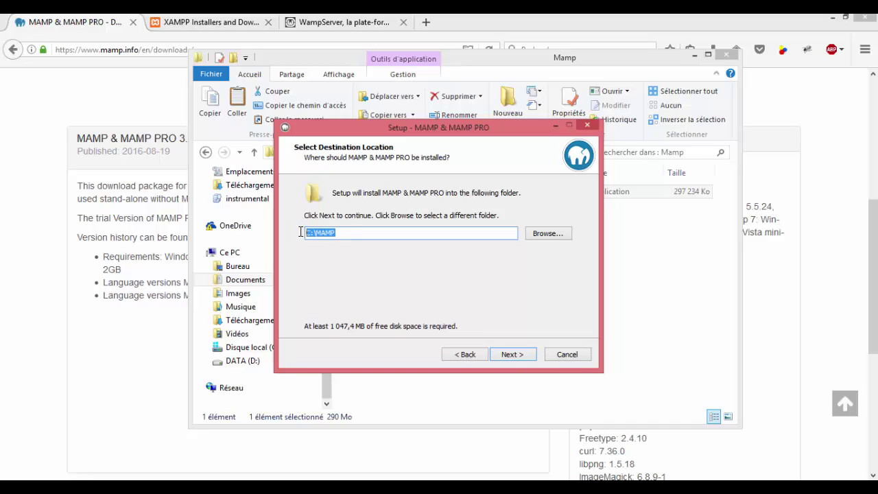
pyautogui.click(513, 354)
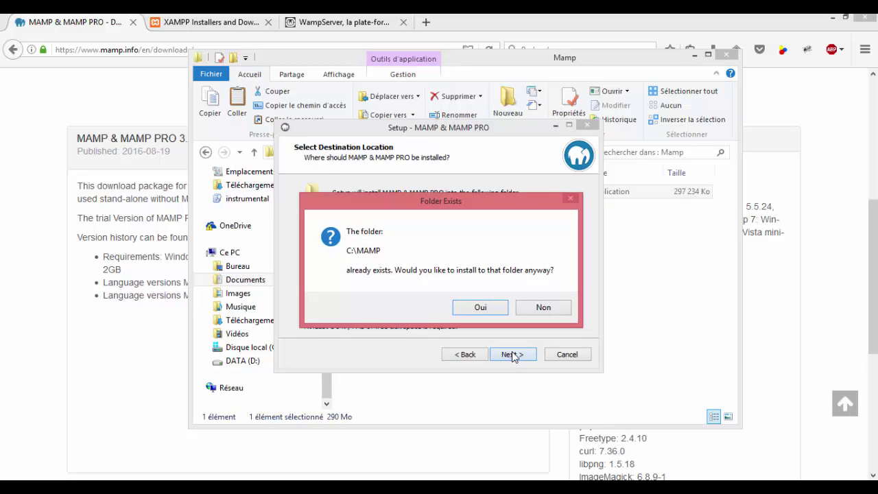
pyautogui.click(481, 308)
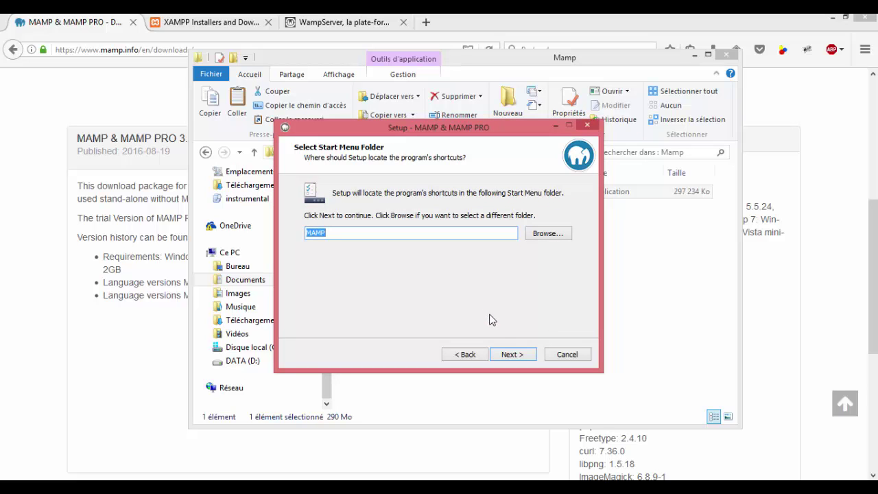
# Keep the MAMP Start menu folder and the desktop icon option, then run the installation and finish setup
pyautogui.click(514, 354)
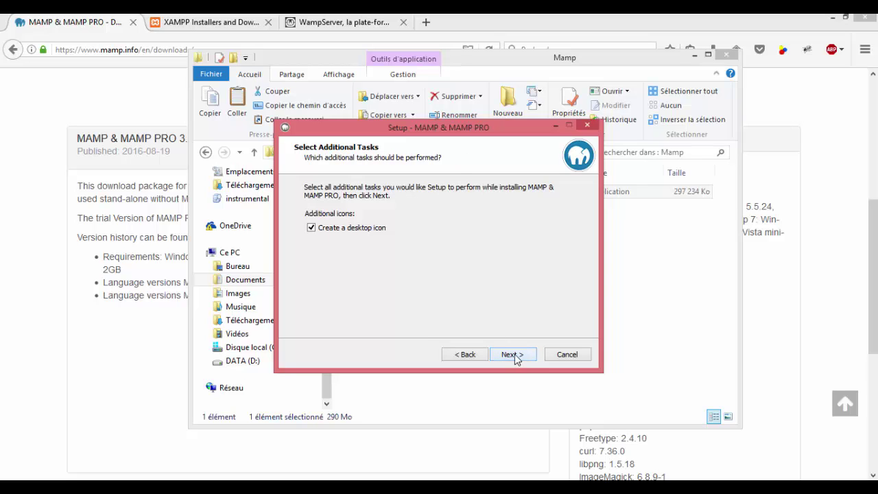
pyautogui.click(517, 358)
pyautogui.click(515, 355)
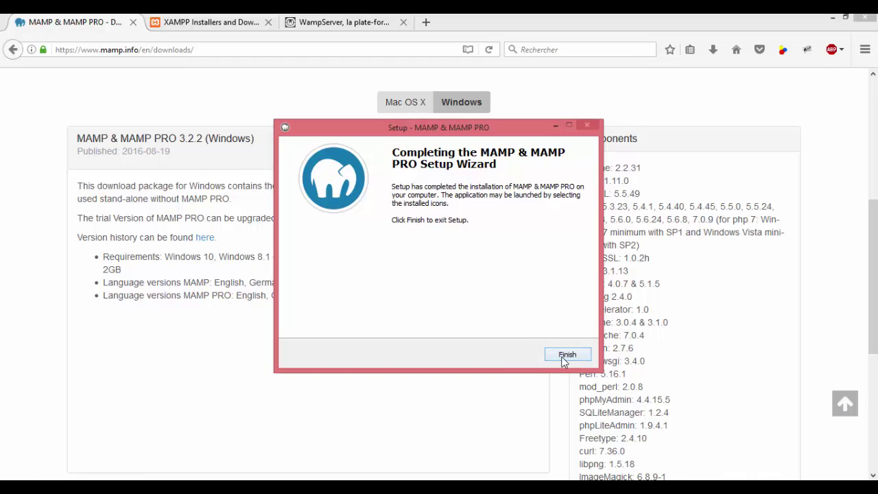
pyautogui.click(567, 355)
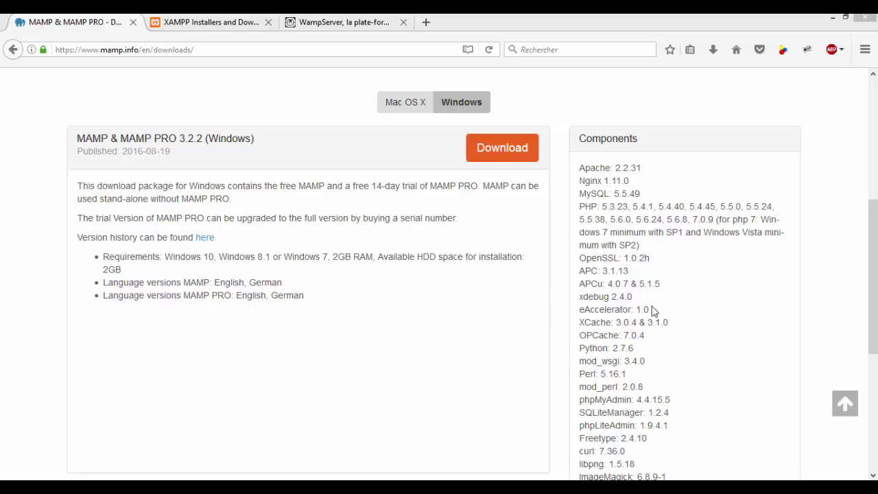
# Minimize the browser to reveal the desktop shortcuts, and open the htdocs folder inside C:\MAMP in File Explorer
pyautogui.click(833, 19)
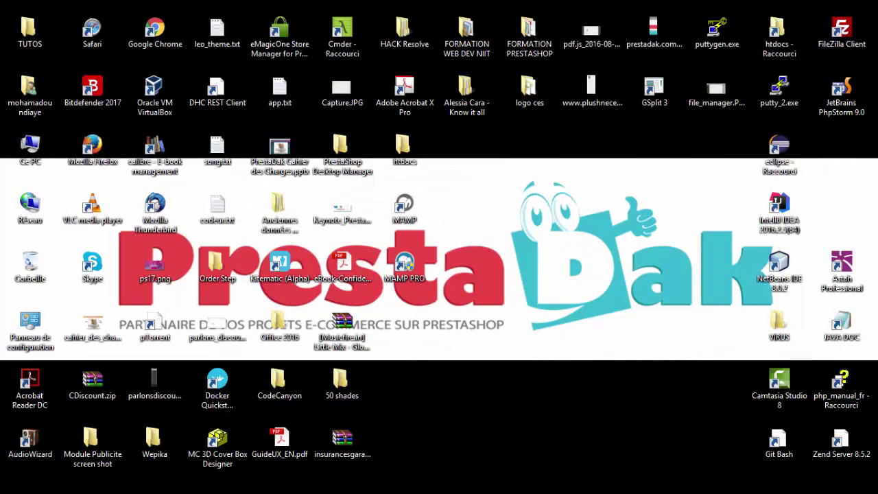
pyautogui.press('F10')
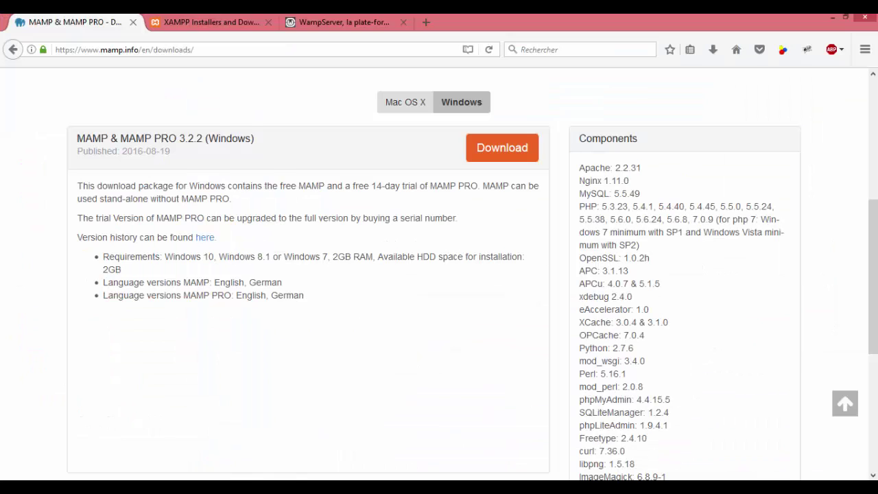
pyautogui.click(150, 485)
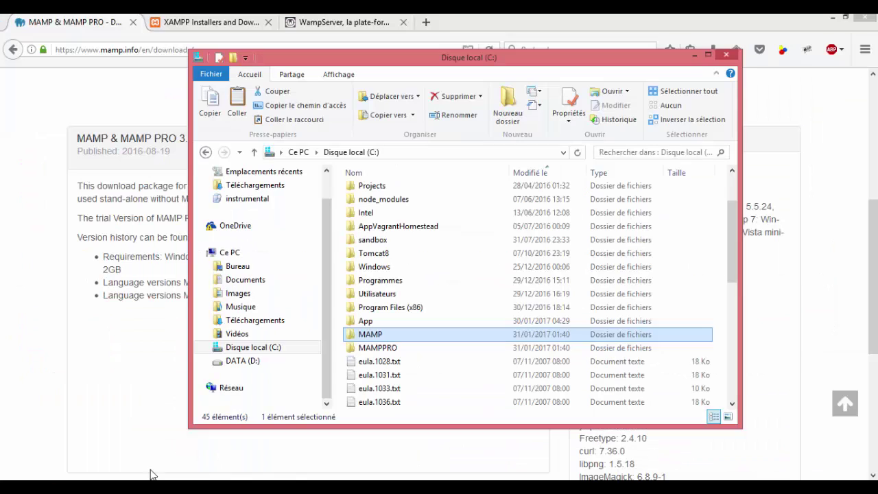
pyautogui.doubleClick(399, 338)
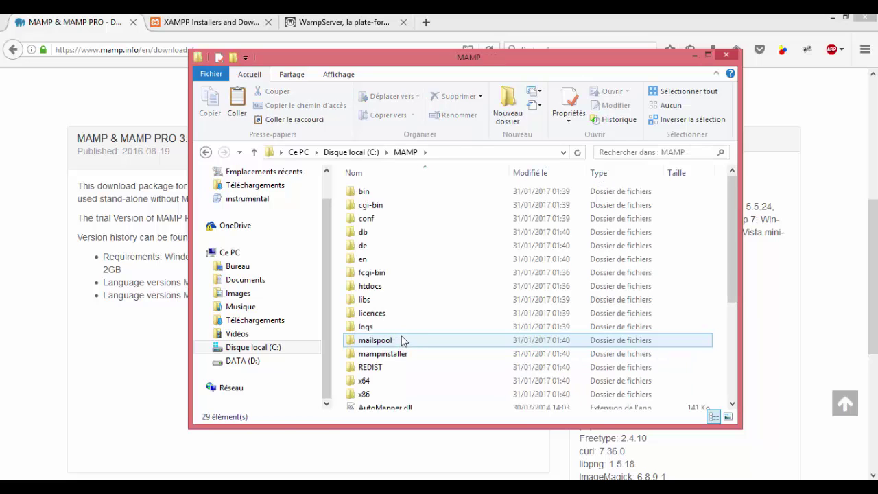
pyautogui.doubleClick(371, 286)
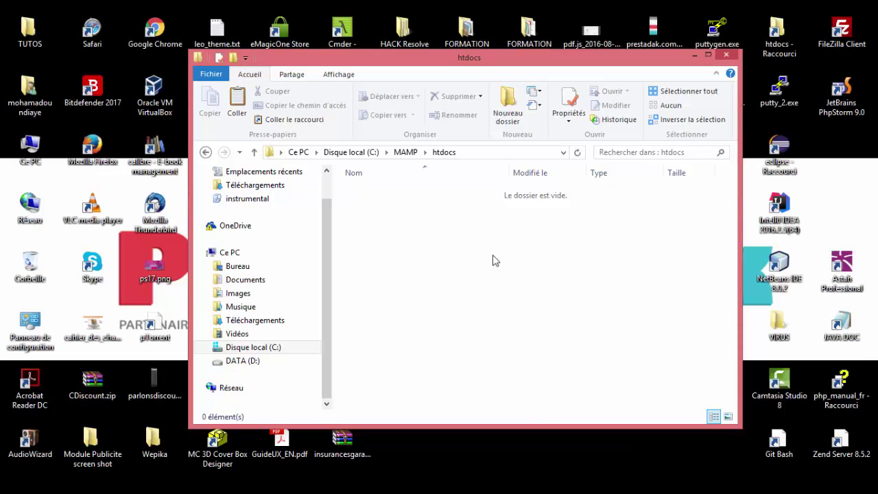
# Minimize the htdocs folder window and launch MAMP from its desktop shortcut
pyautogui.click(694, 55)
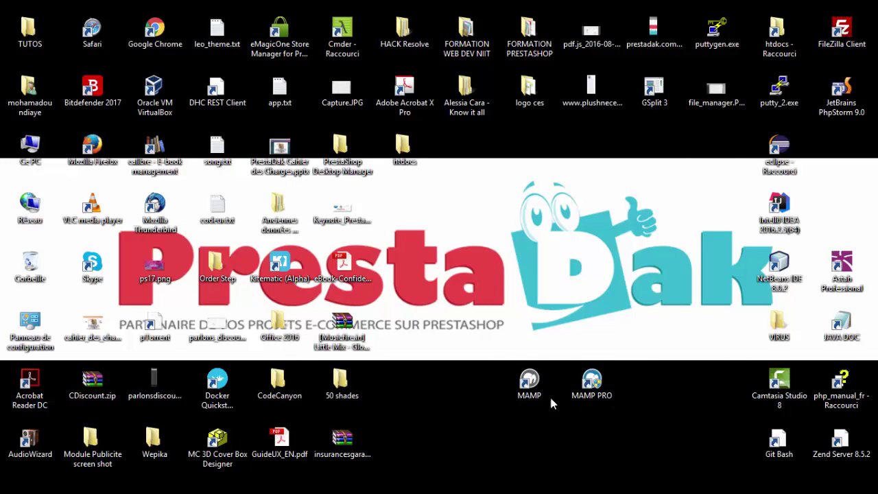
pyautogui.click(529, 389)
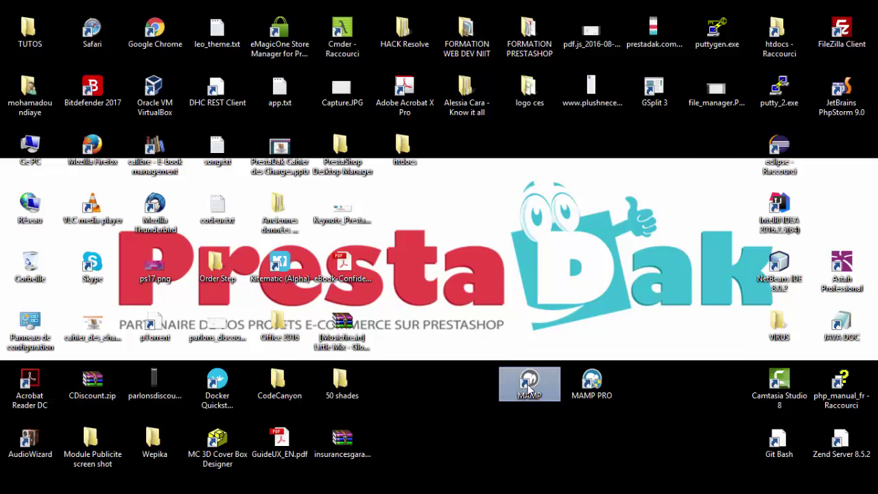
pyautogui.doubleClick(529, 388)
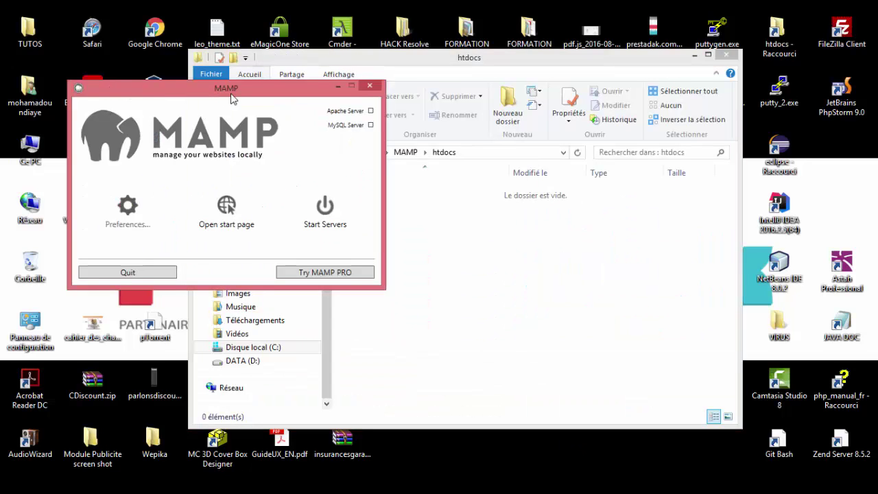
# Reposition the MAMP window and the htdocs folder window so they overlap less, leaving the htdocs folder in front
pyautogui.moveTo(231, 98); pyautogui.dragTo(369, 142)
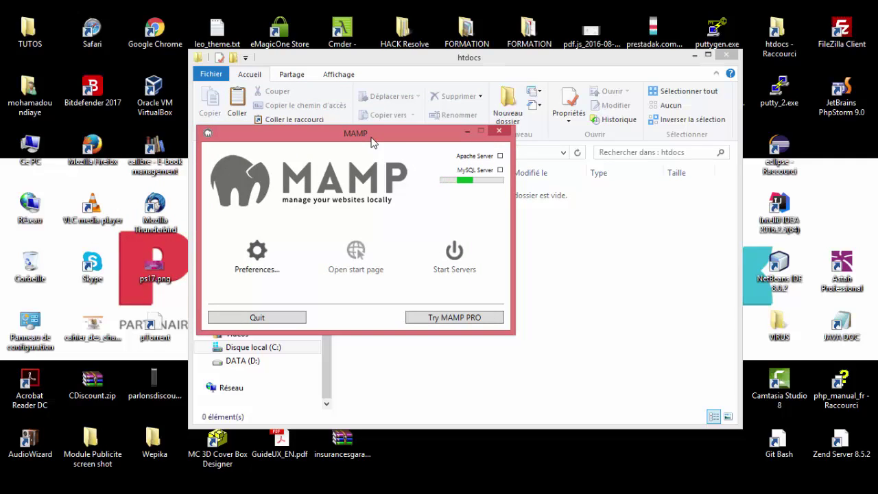
pyautogui.moveTo(373, 142); pyautogui.dragTo(343, 133)
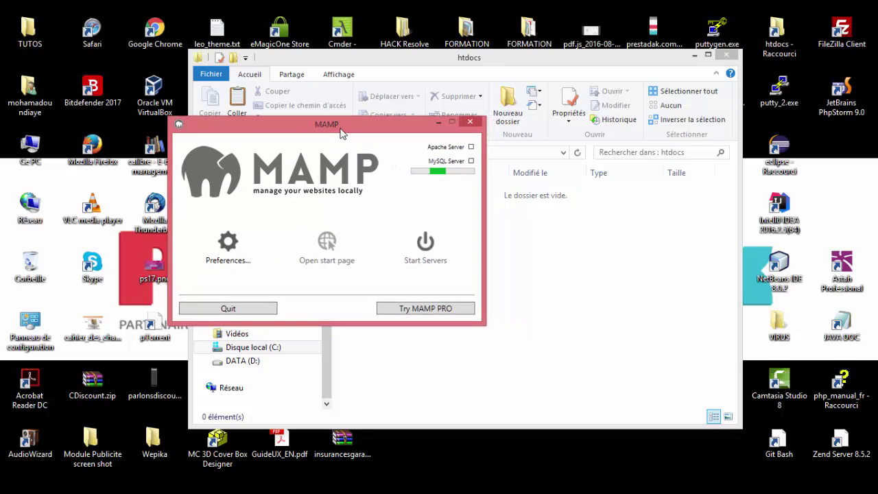
pyautogui.click(598, 271)
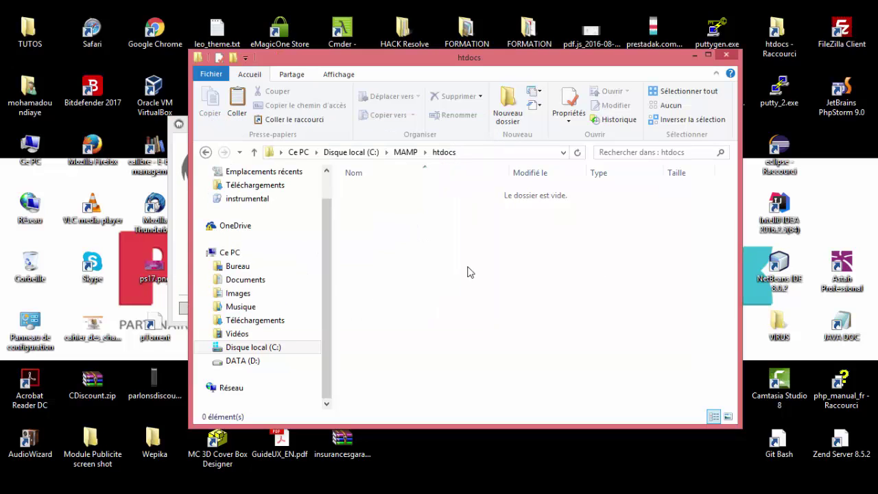
pyautogui.moveTo(456, 63); pyautogui.dragTo(553, 149)
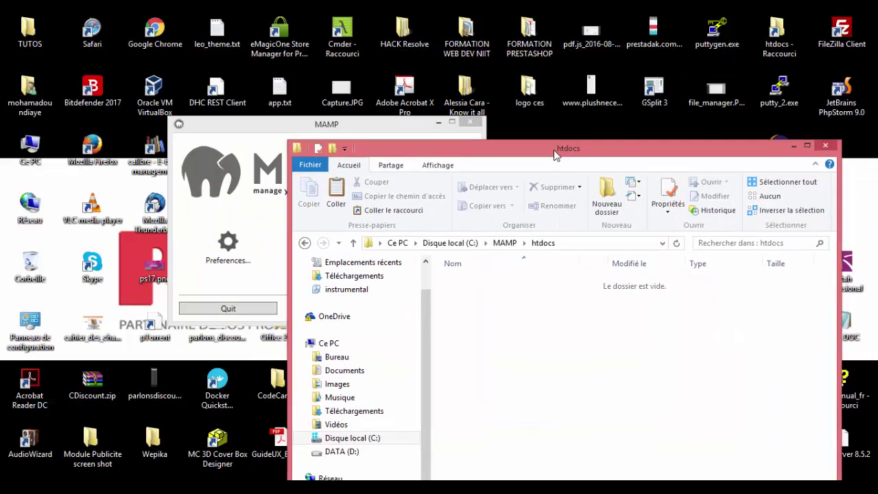
pyautogui.click(395, 129)
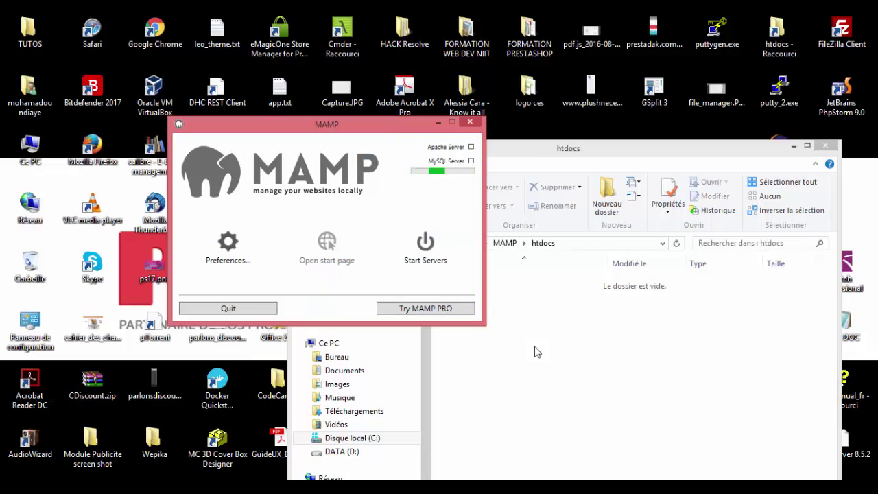
pyautogui.click(553, 333)
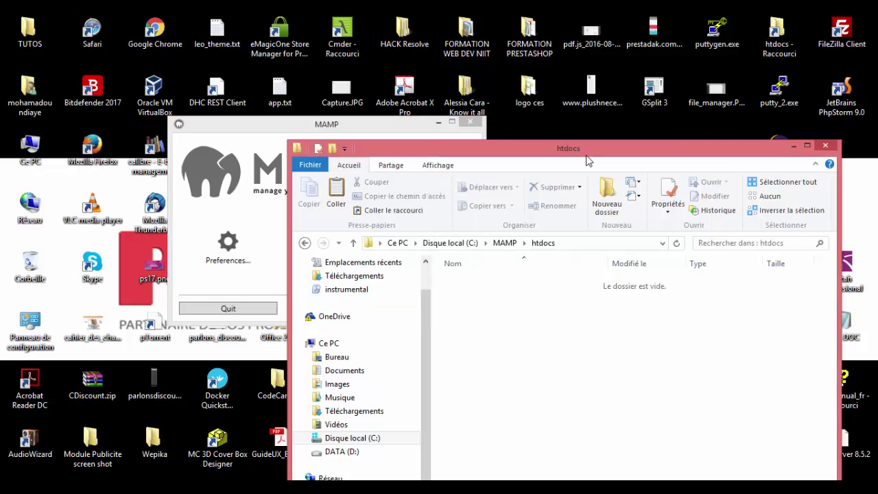